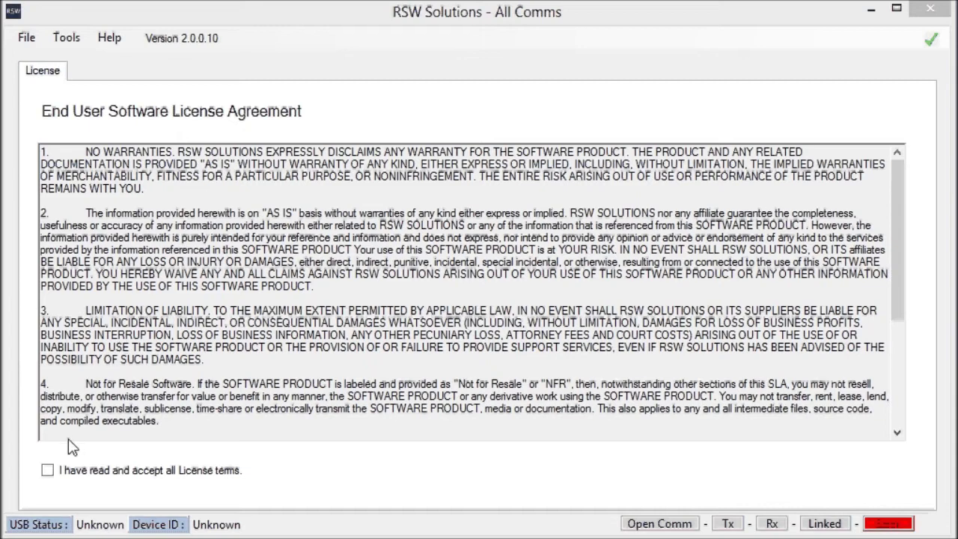
# Accept the license terms and open the Steering Angle Module fault query for the MKIII Range Rover.
pyautogui.click(47, 470)
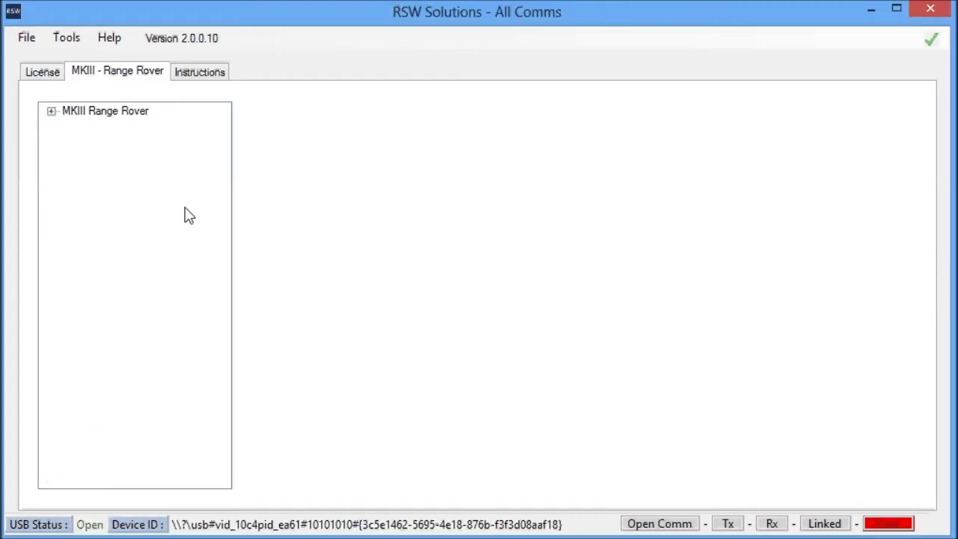
pyautogui.click(51, 111)
pyautogui.click(69, 126)
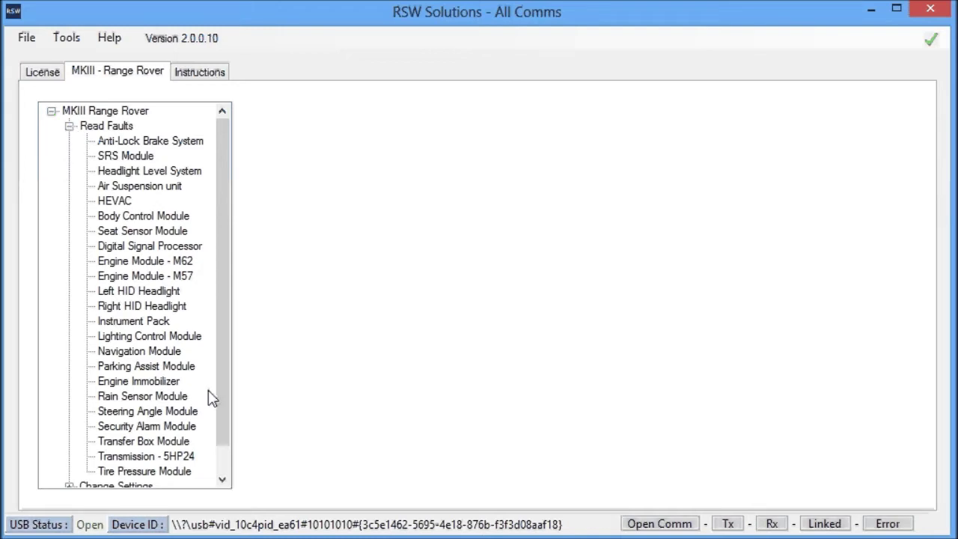
pyautogui.click(178, 411)
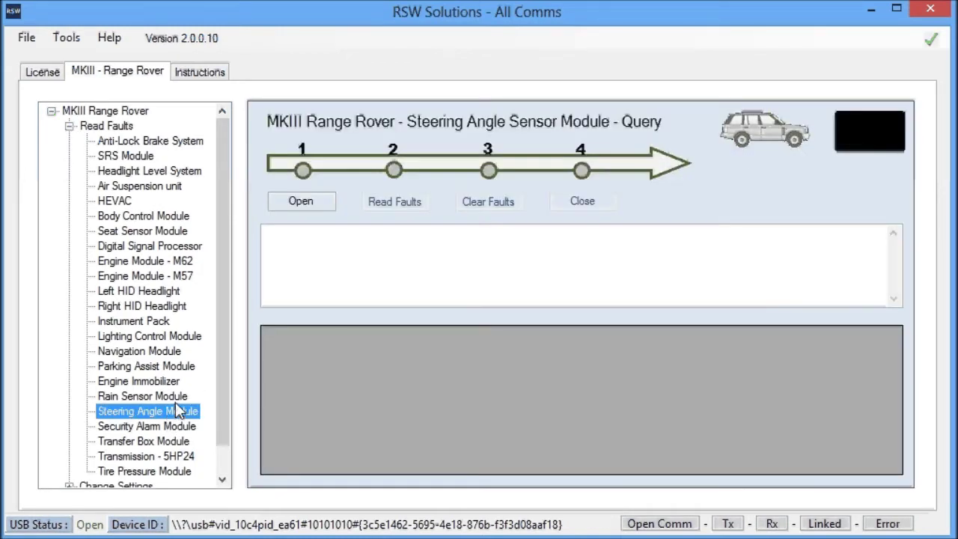
# Connect to the steering angle module, read its stored faults and close the connection.
pyautogui.click(302, 202)
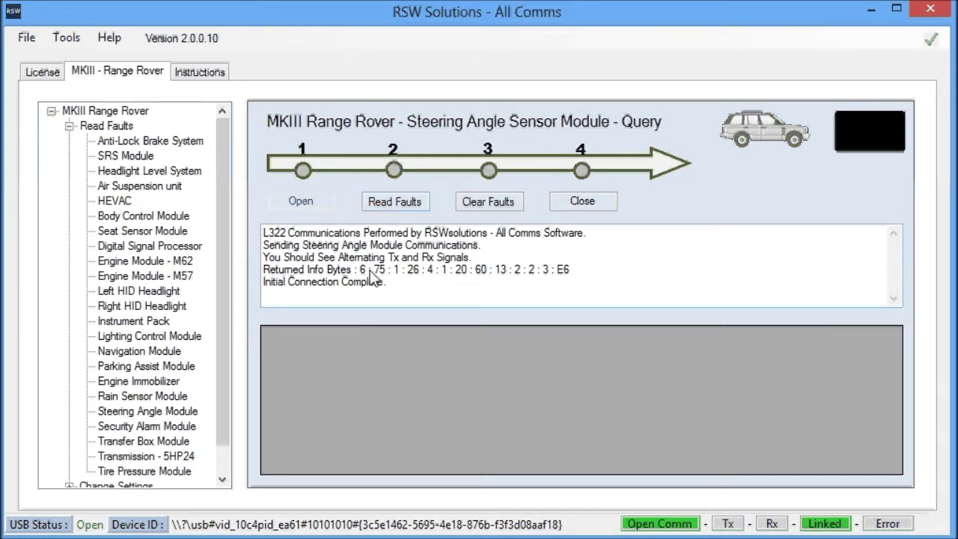
pyautogui.click(390, 206)
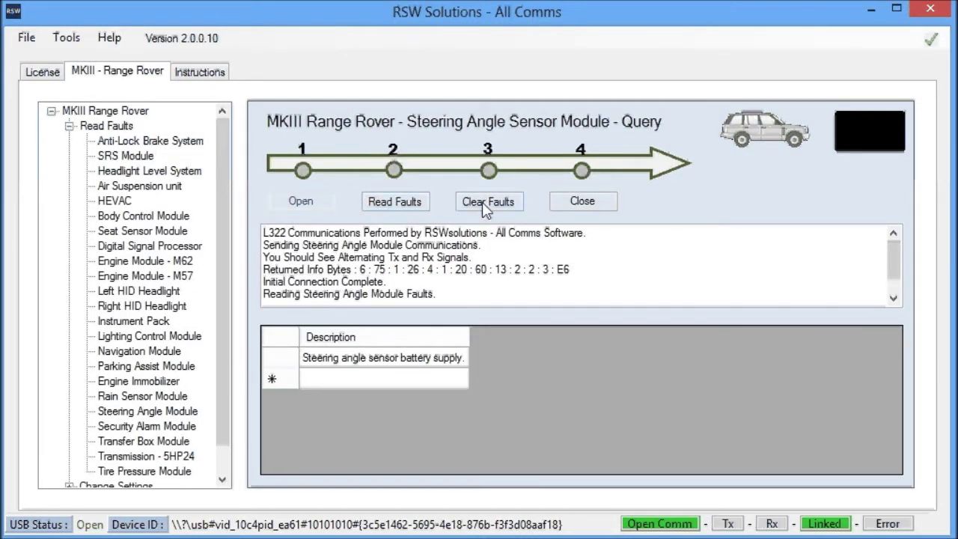
pyautogui.click(595, 205)
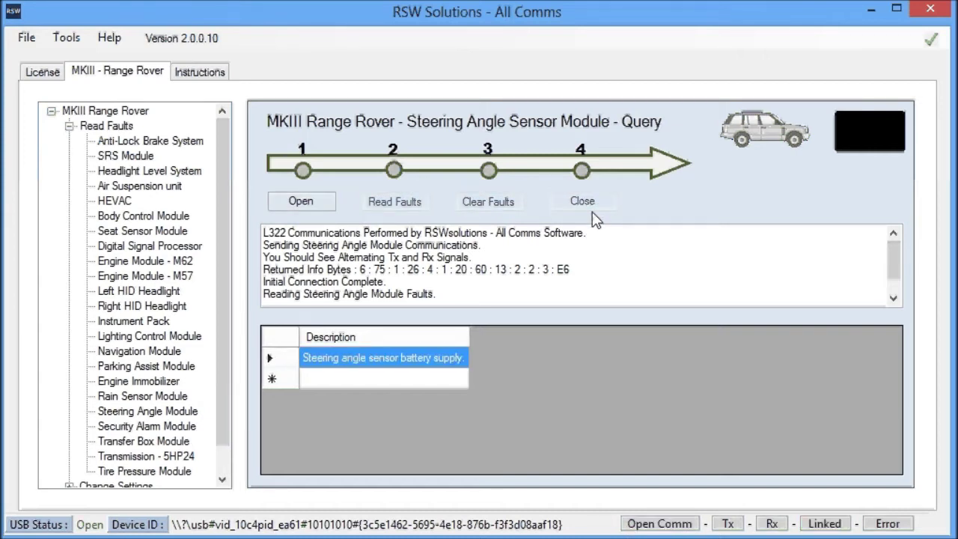
# Record a run of live position data from the steering angle sensor, stopping after the steering wheel movement is graphed.
pyautogui.moveTo(229, 422); pyautogui.dragTo(229, 447)
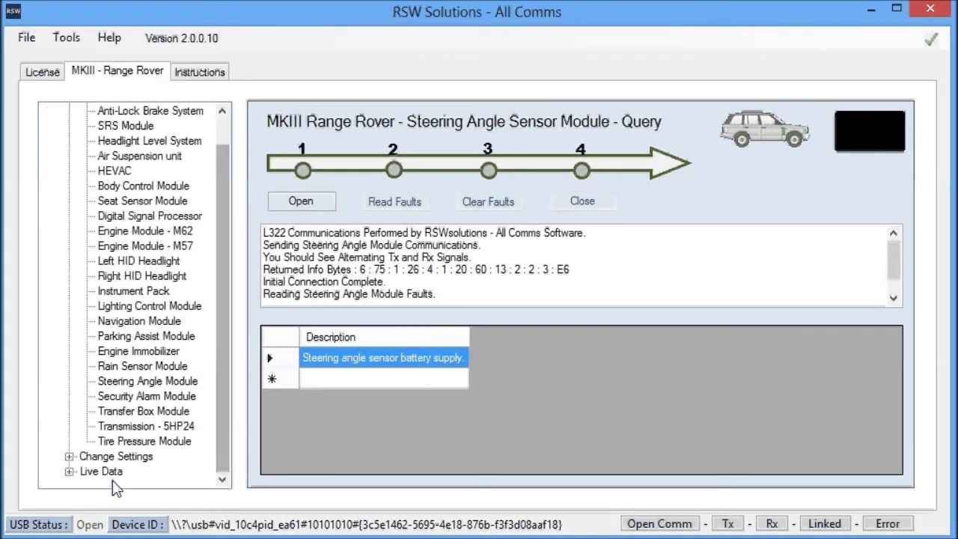
pyautogui.click(69, 456)
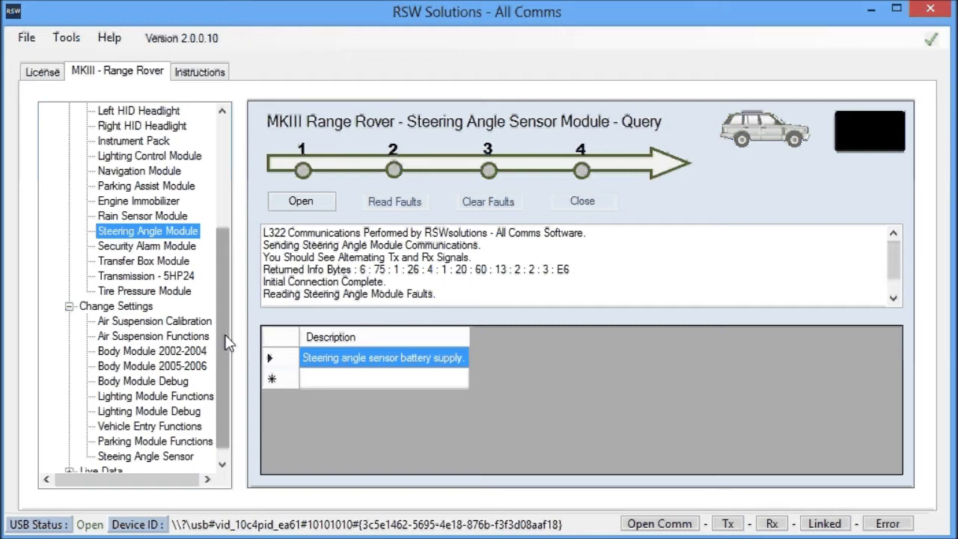
pyautogui.moveTo(229, 343); pyautogui.dragTo(229, 352)
pyautogui.click(69, 456)
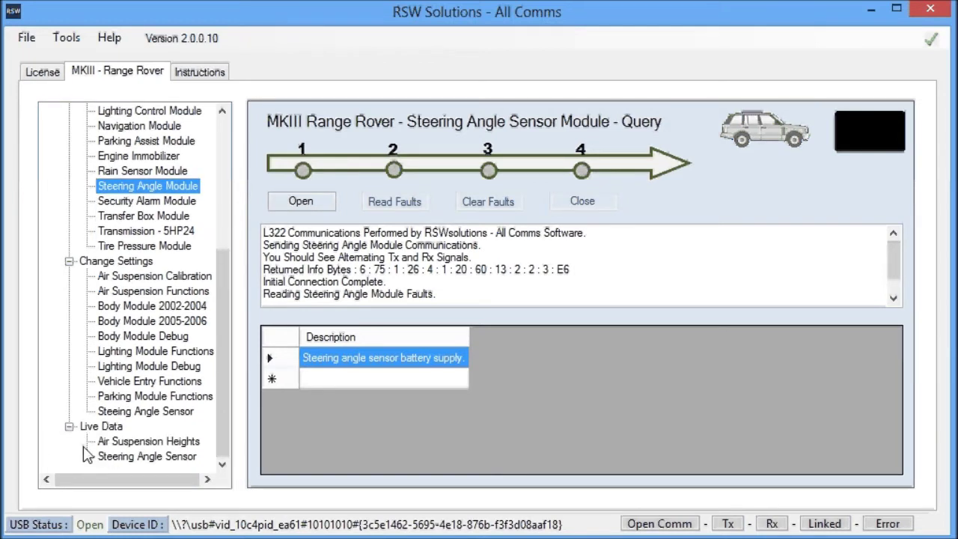
pyautogui.click(147, 456)
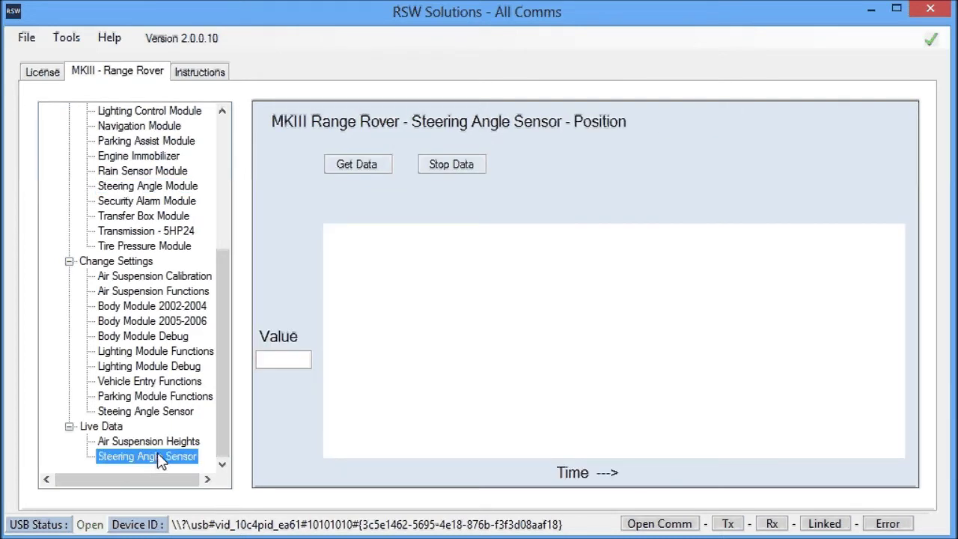
pyautogui.click(353, 164)
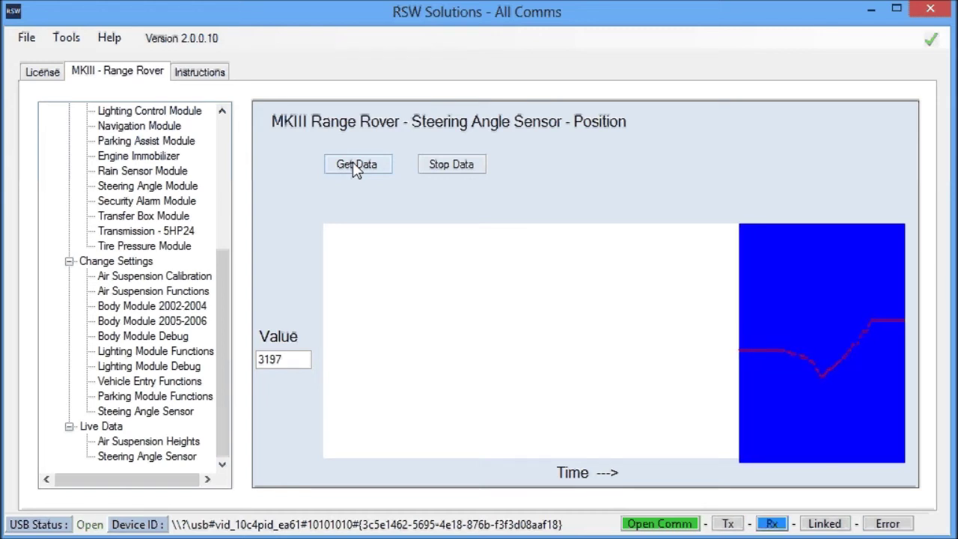
pyautogui.click(452, 166)
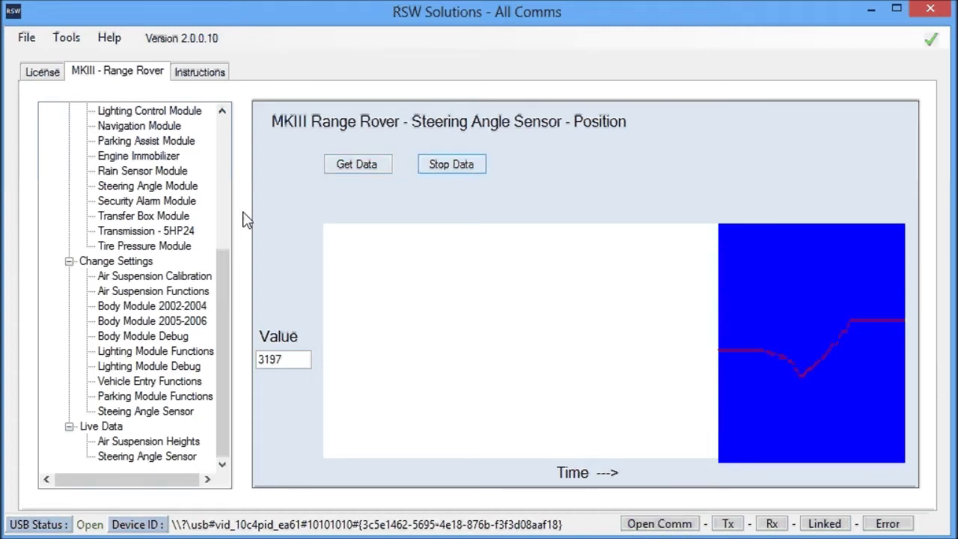
# Open the stored logs folder, sort it by date modified with the newest first, and open GraphData_7_12_2013.log.
pyautogui.click(74, 49)
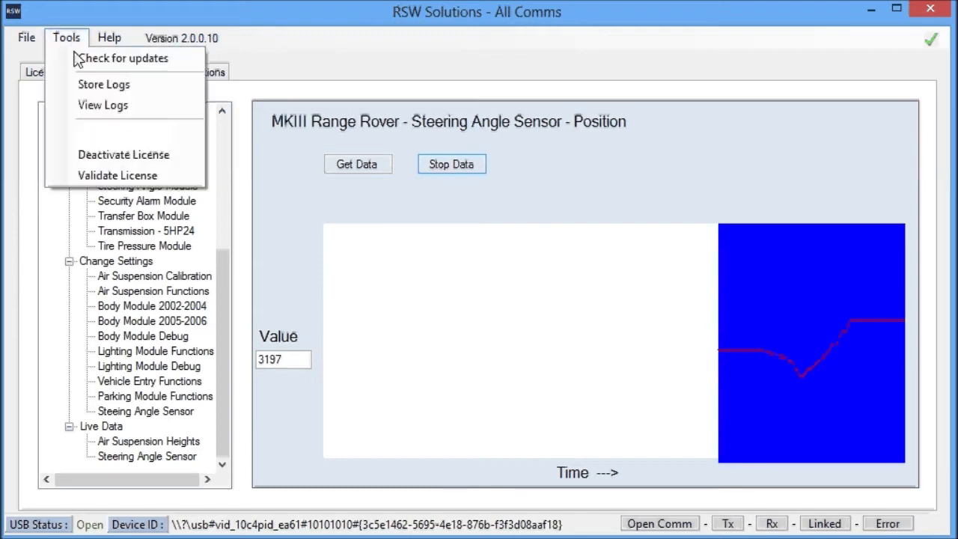
pyautogui.click(107, 111)
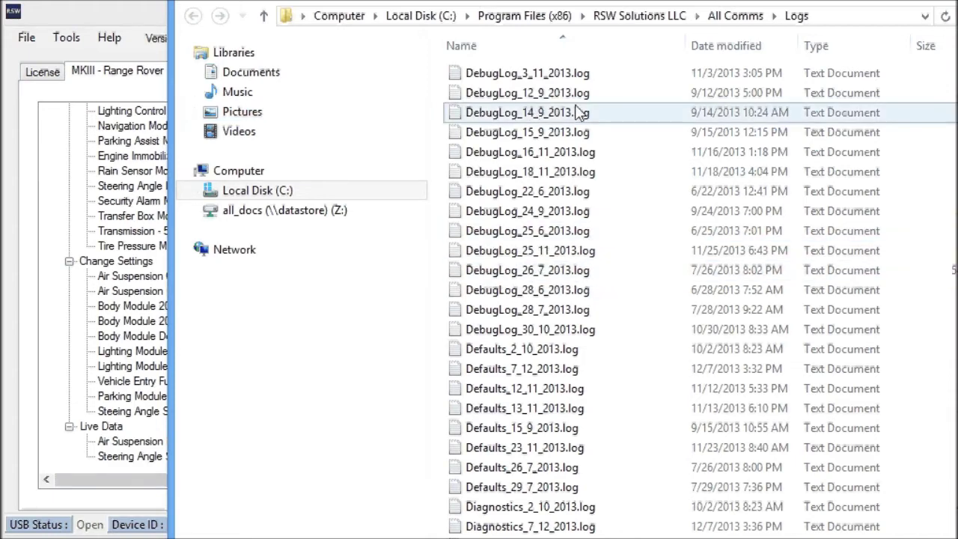
pyautogui.click(708, 51)
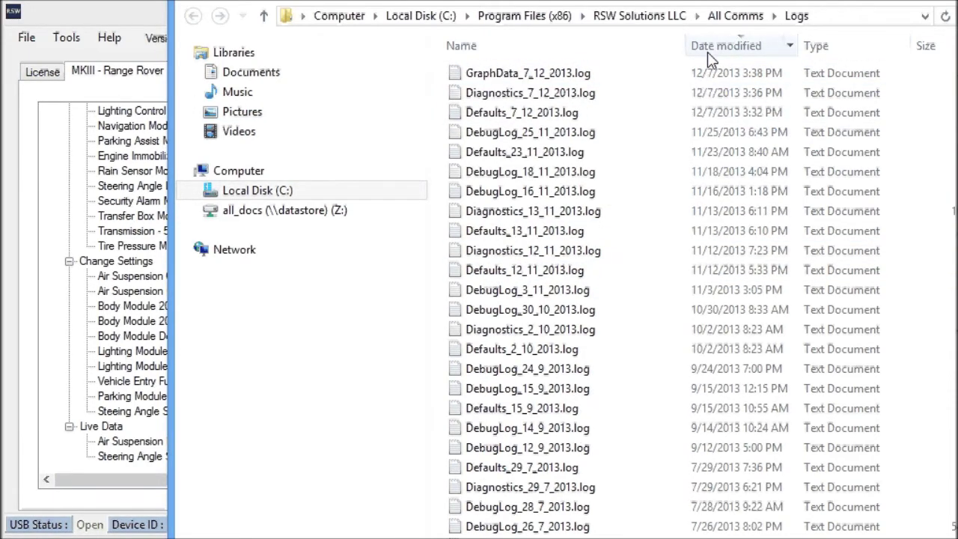
pyautogui.click(555, 77)
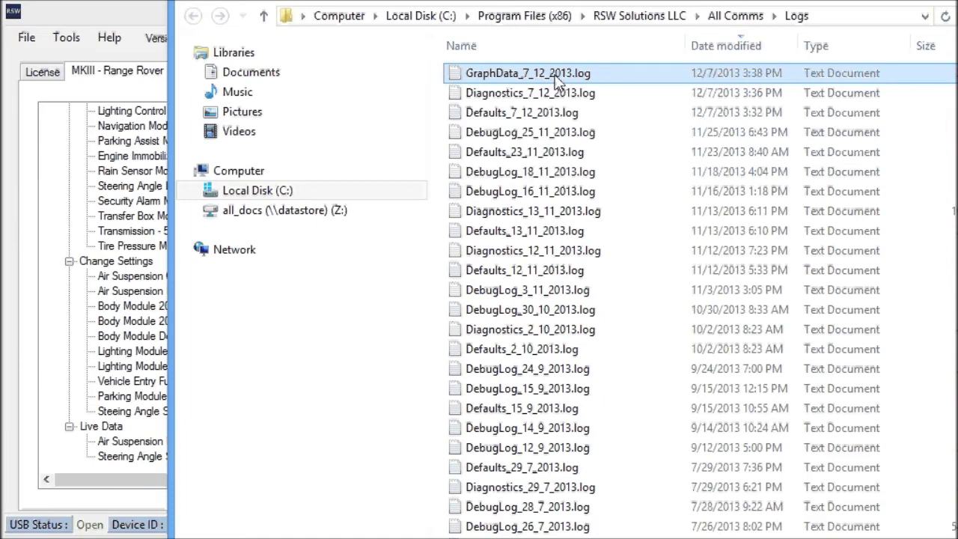
pyautogui.doubleClick(557, 78)
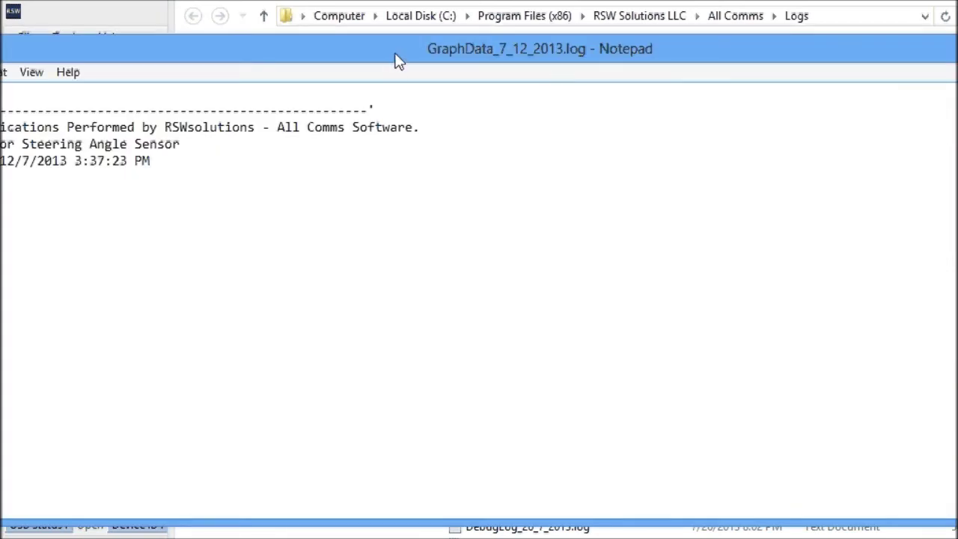
# Examine the recorded steering angle values from the start to the end of the graph data log, and close it.
pyautogui.click(378, 149)
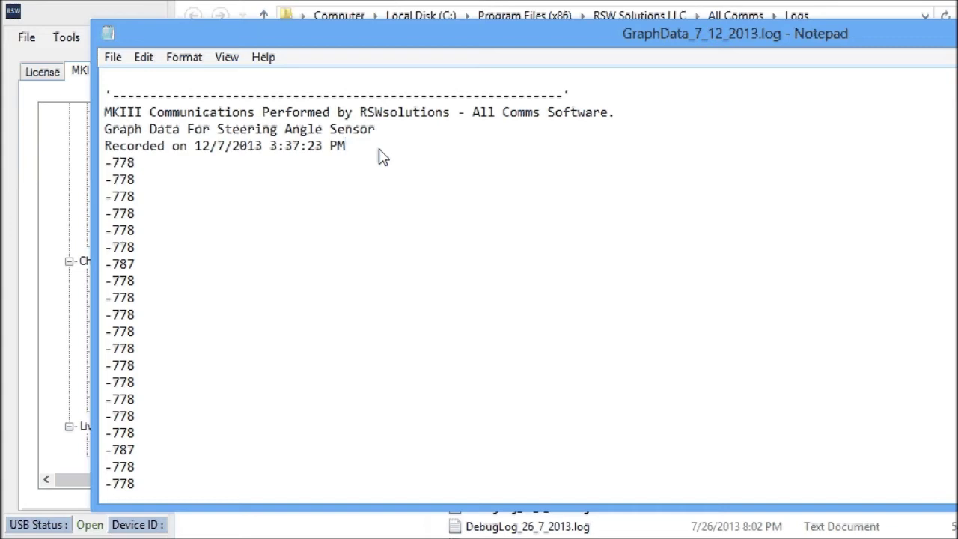
pyautogui.press('Down')
pyautogui.press('Down')
pyautogui.press('Down')
pyautogui.press('Down')
pyautogui.press('Up')
pyautogui.press('Up')
pyautogui.press('Up')
pyautogui.hotkey('ctrl', 'End')
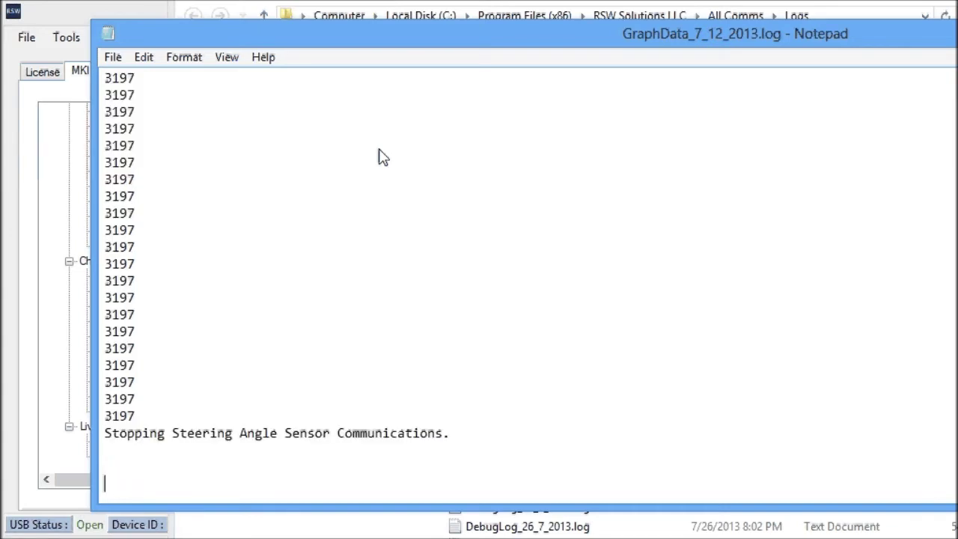
pyautogui.press('Up')
pyautogui.press('Up')
pyautogui.press('Up')
pyautogui.press('Up')
pyautogui.press('Up')
pyautogui.press('Up')
pyautogui.press('Up')
pyautogui.press('Up')
pyautogui.press('Up')
pyautogui.press('Up')
pyautogui.press('Up')
pyautogui.press('Up')
pyautogui.press('Up')
pyautogui.press('Up')
pyautogui.press('Up')
pyautogui.press('Up')
pyautogui.press('Up')
pyautogui.press('Up')
pyautogui.press('Up')
pyautogui.press('Up')
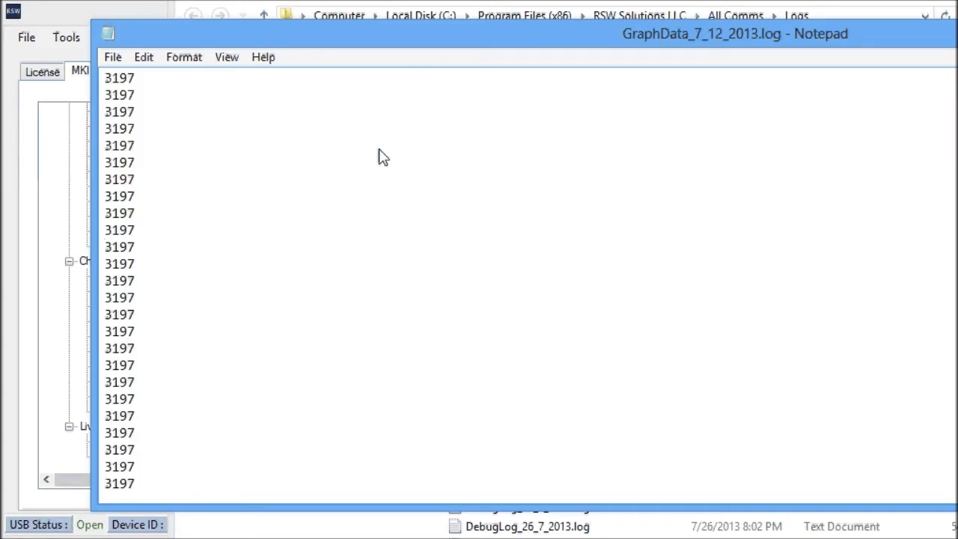
pyautogui.press('Up')
pyautogui.press('Up')
pyautogui.press('Up')
pyautogui.press('Up')
pyautogui.press('Up')
pyautogui.press('Up')
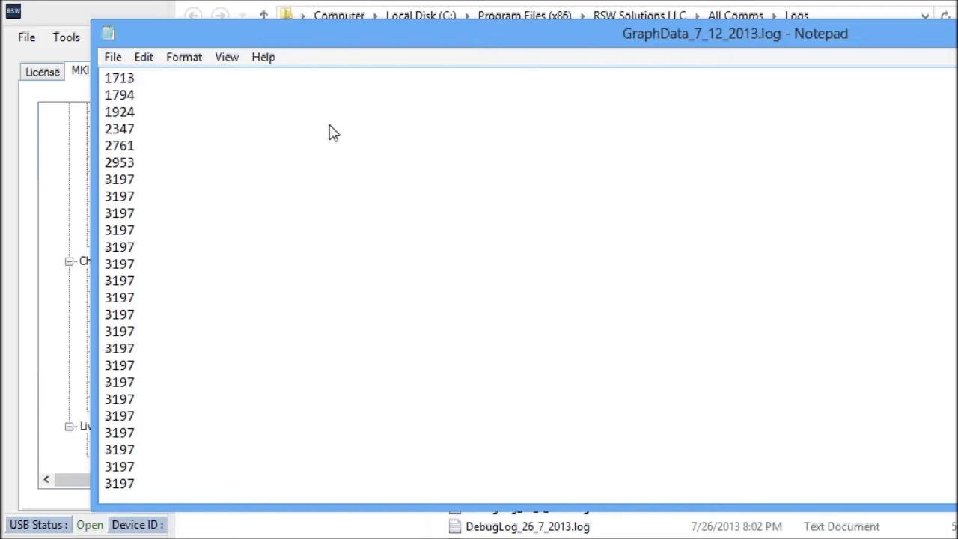
pyautogui.doubleClick(111, 32)
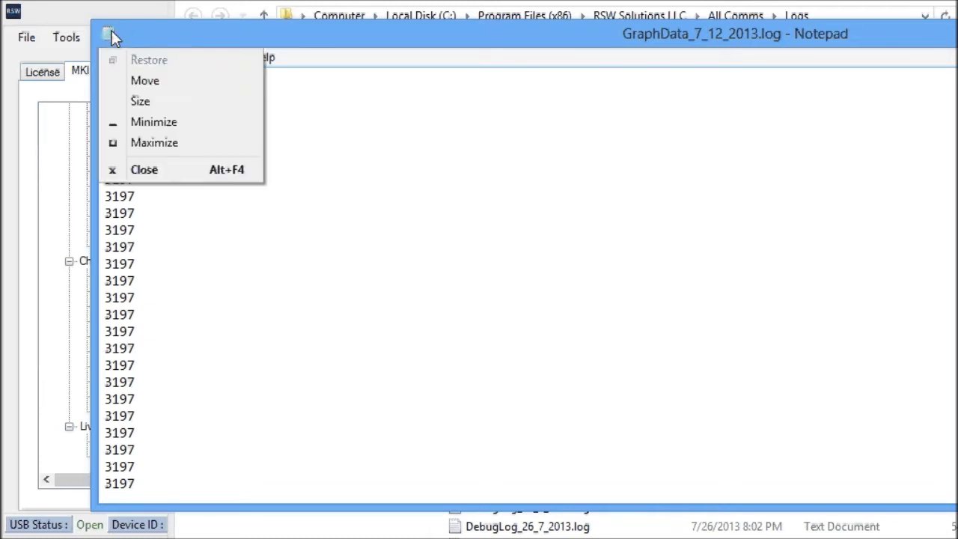
pyautogui.click(135, 19)
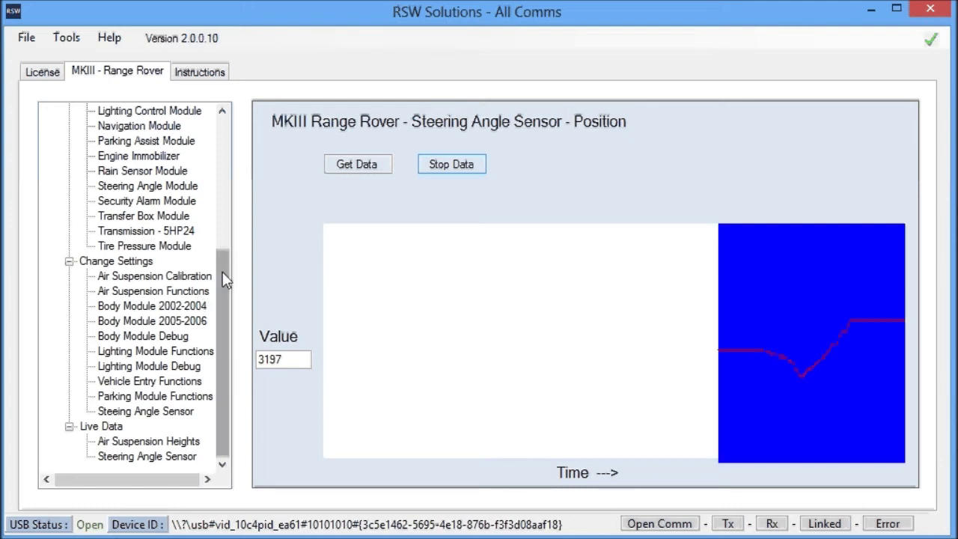
# Open the steering angle sensor recoding function under the settings changes and establish its connection.
pyautogui.click(121, 263)
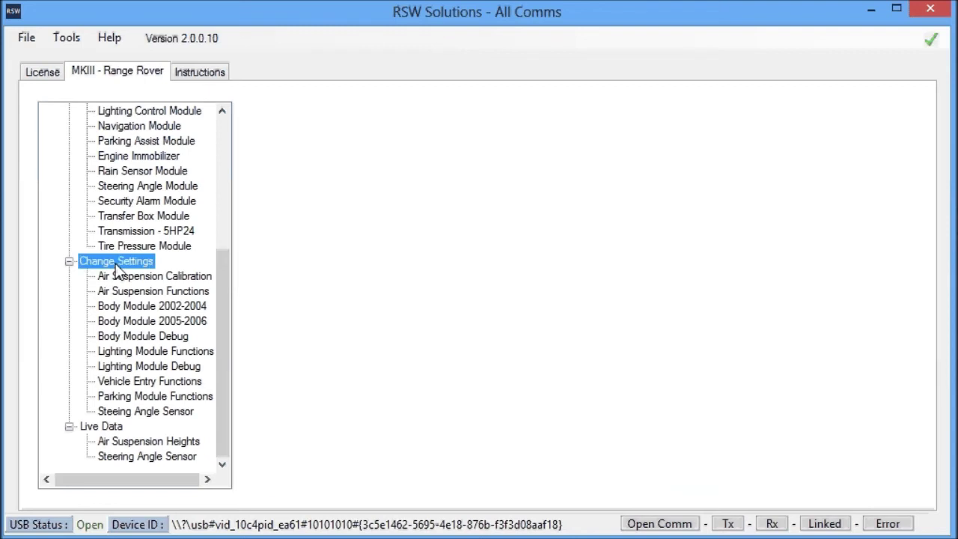
pyautogui.click(153, 412)
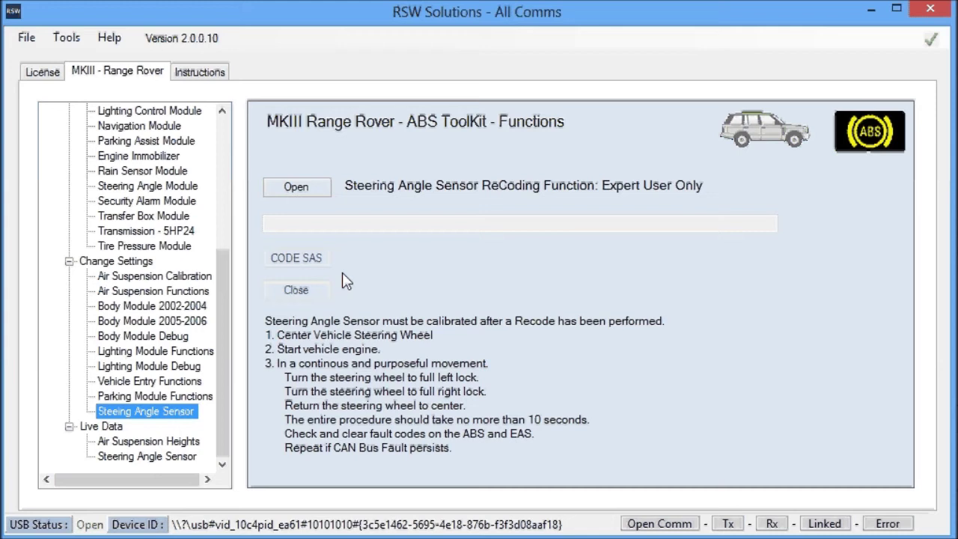
pyautogui.click(307, 188)
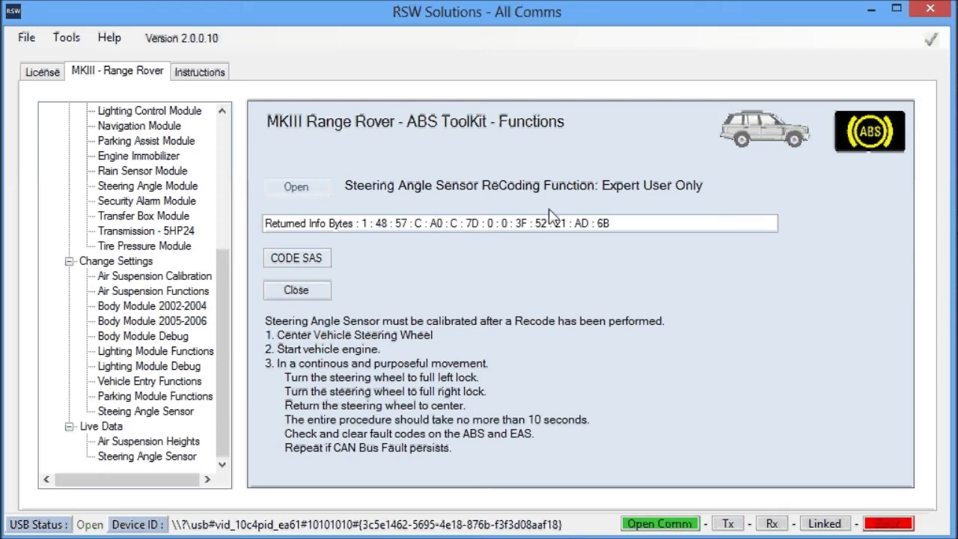
# Check the returned info bytes, recode the steering angle sensor (CODE SAS) and close the connection.
pyautogui.moveTo(626, 223); pyautogui.dragTo(400, 211)
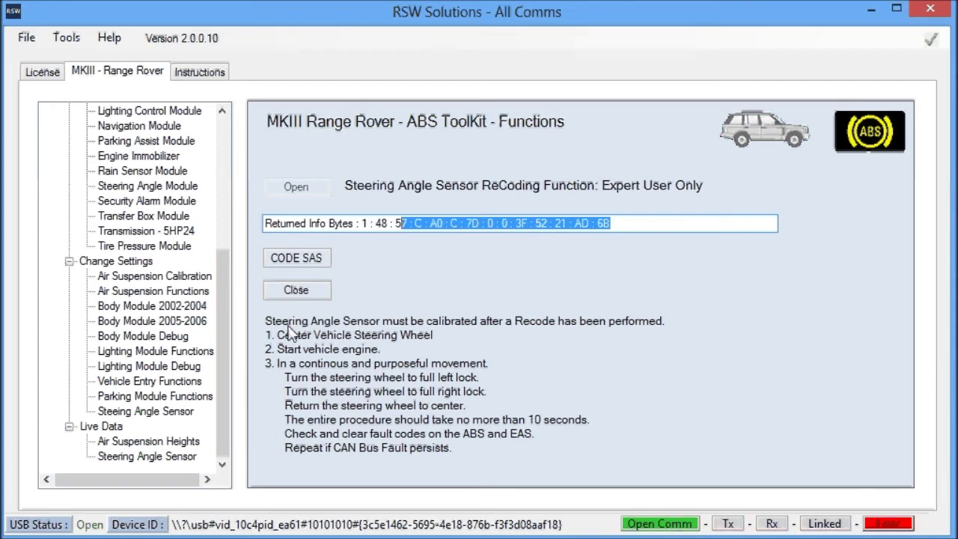
pyautogui.click(305, 258)
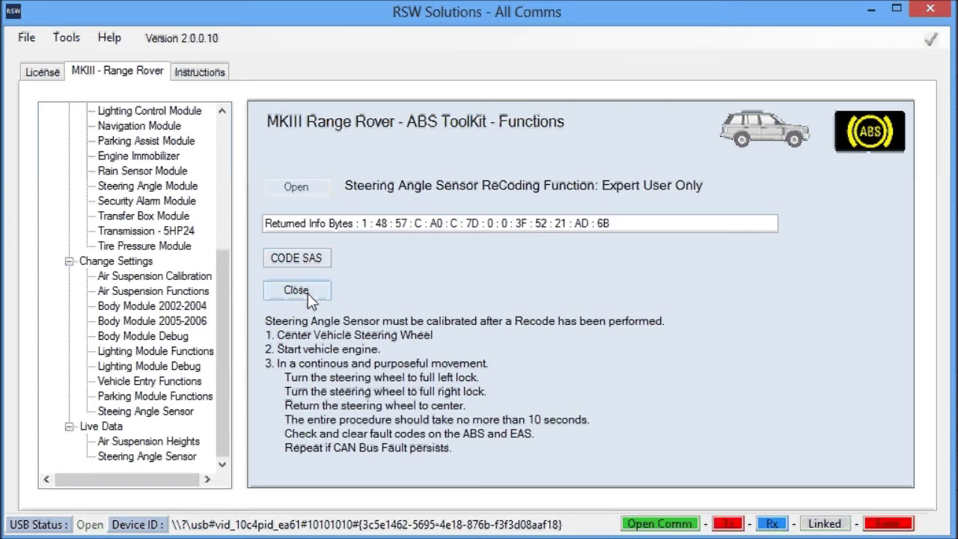
pyautogui.click(305, 292)
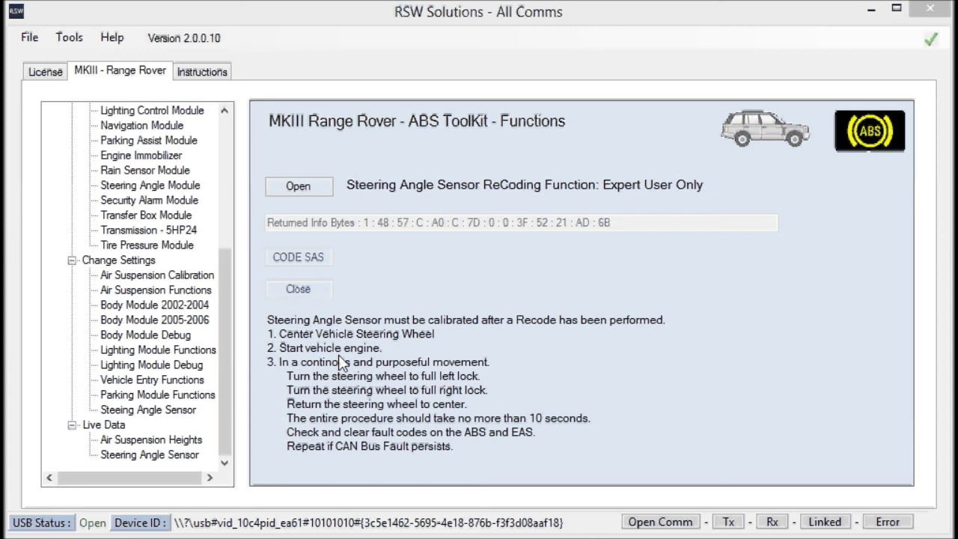
# Return to the live position data of the steering angle sensor.
pyautogui.click(160, 453)
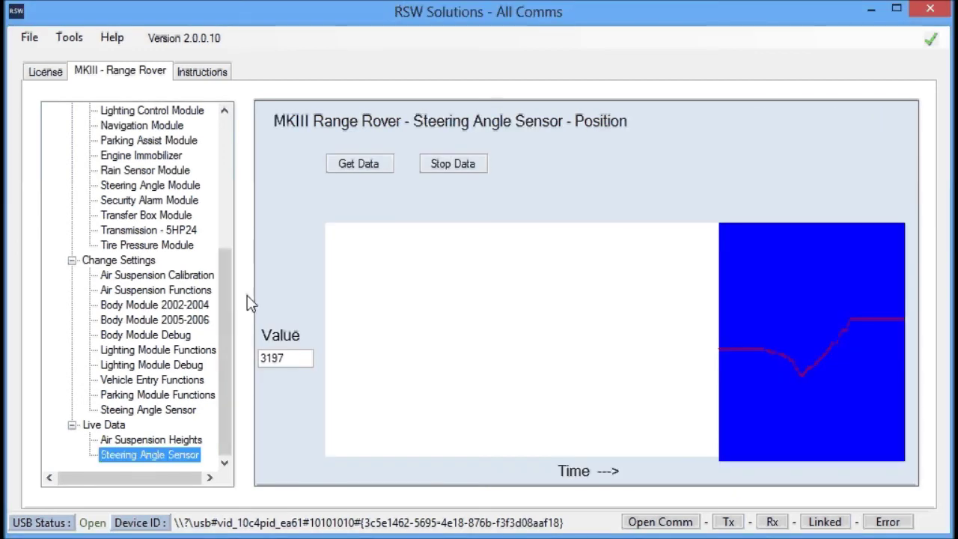